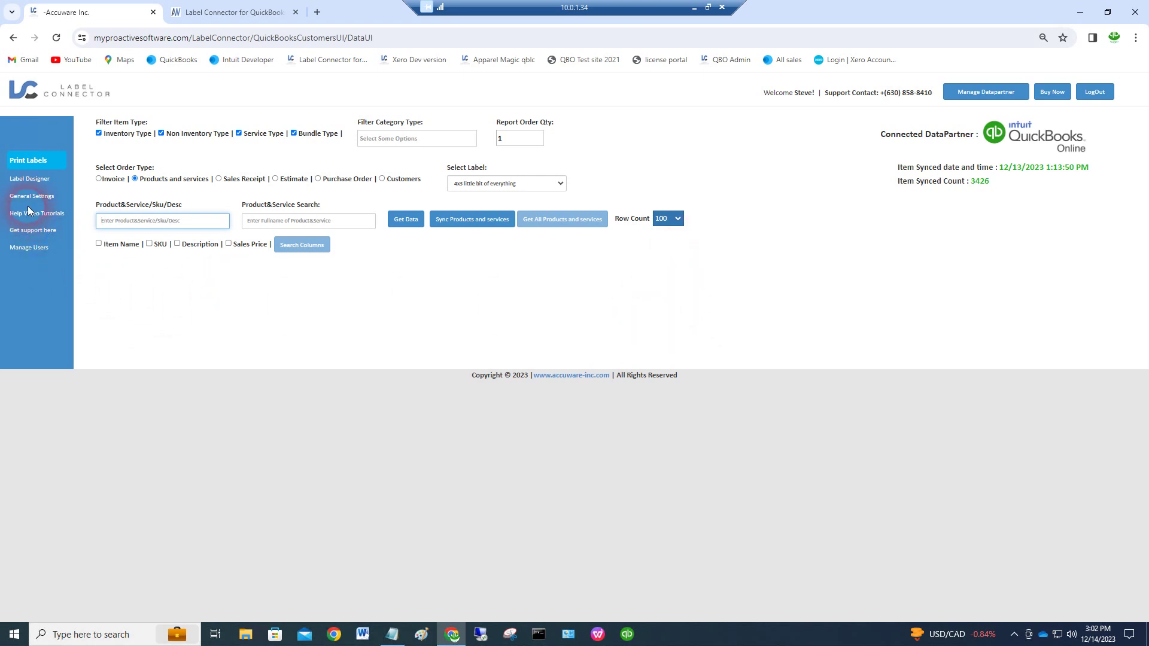
View the Manage Users page, then go to the login page.
left_click(23, 248)
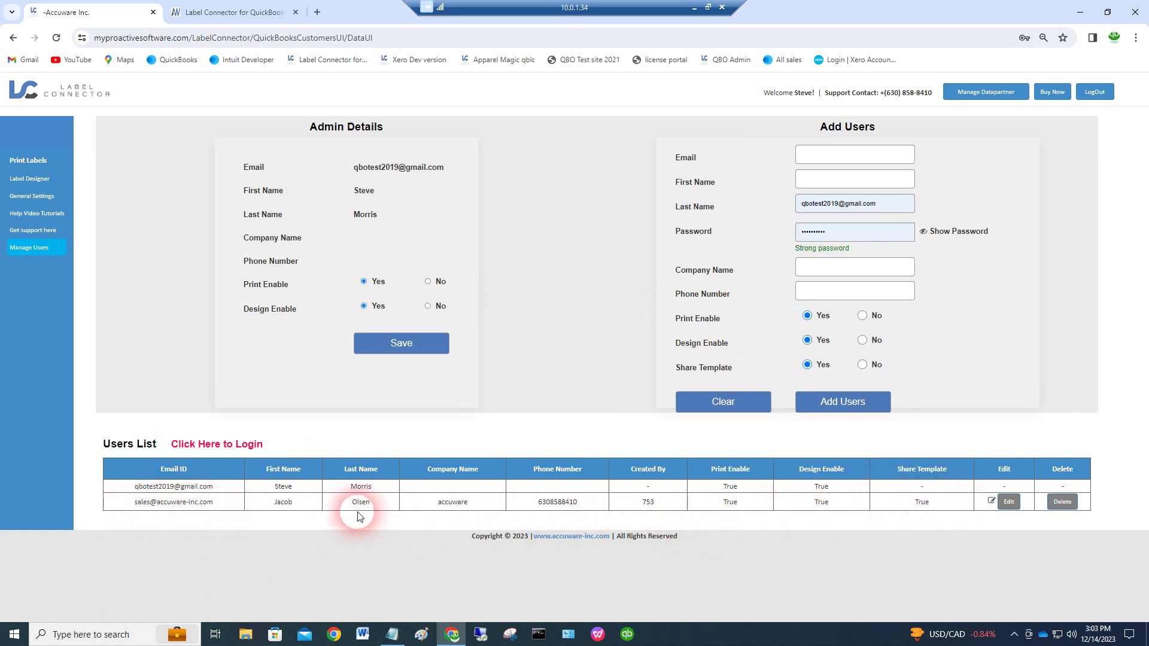
left_click(216, 445)
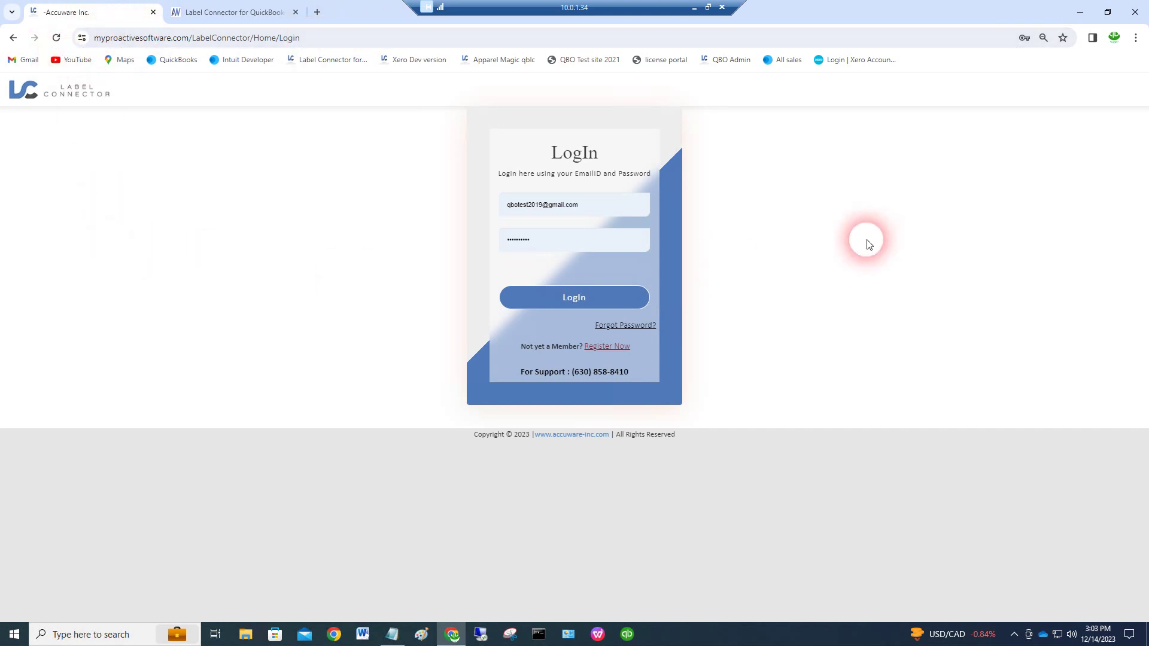
Sign in as the admin, check Manage Users, and return to Print Labels.
left_click(567, 301)
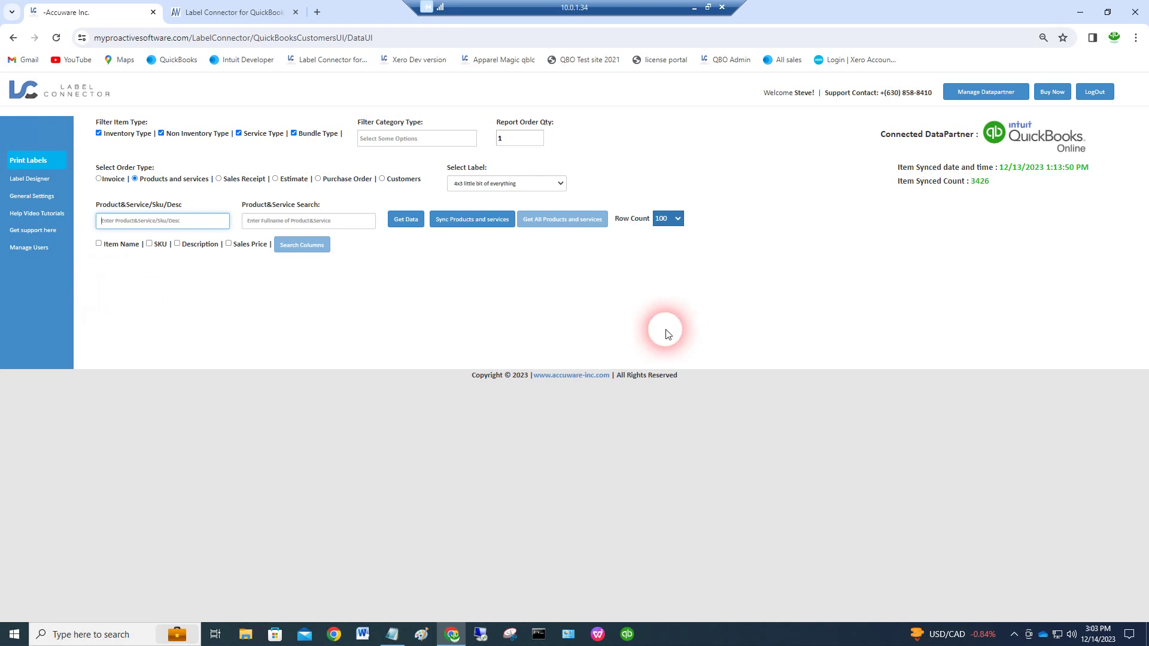
left_click(28, 250)
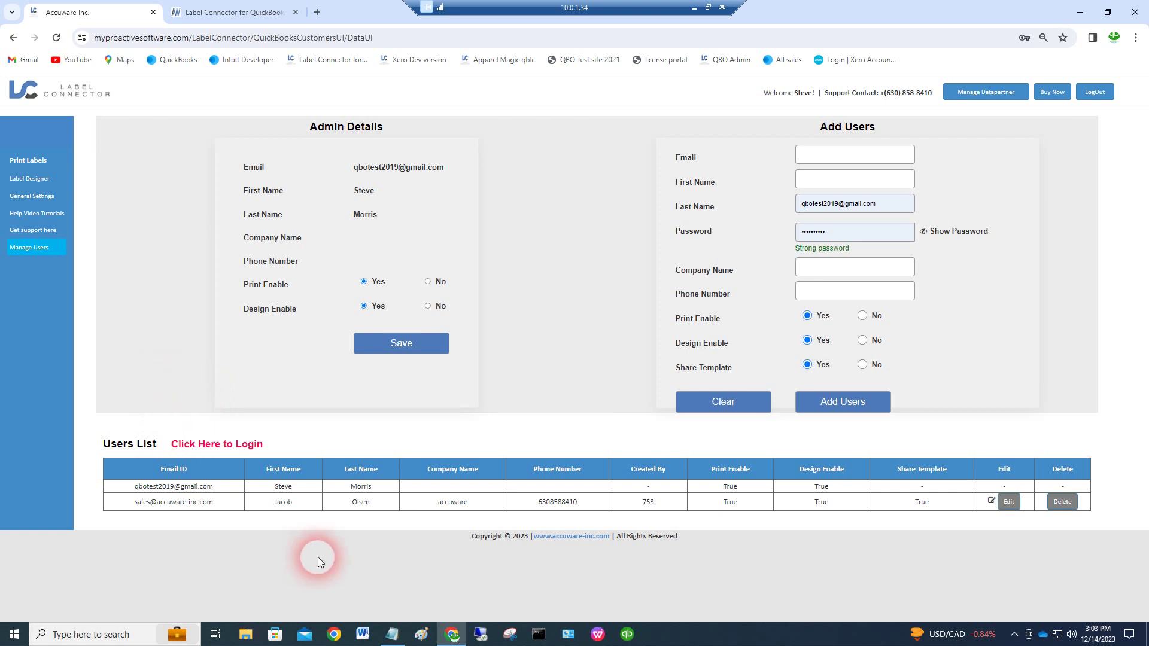
left_click(36, 168)
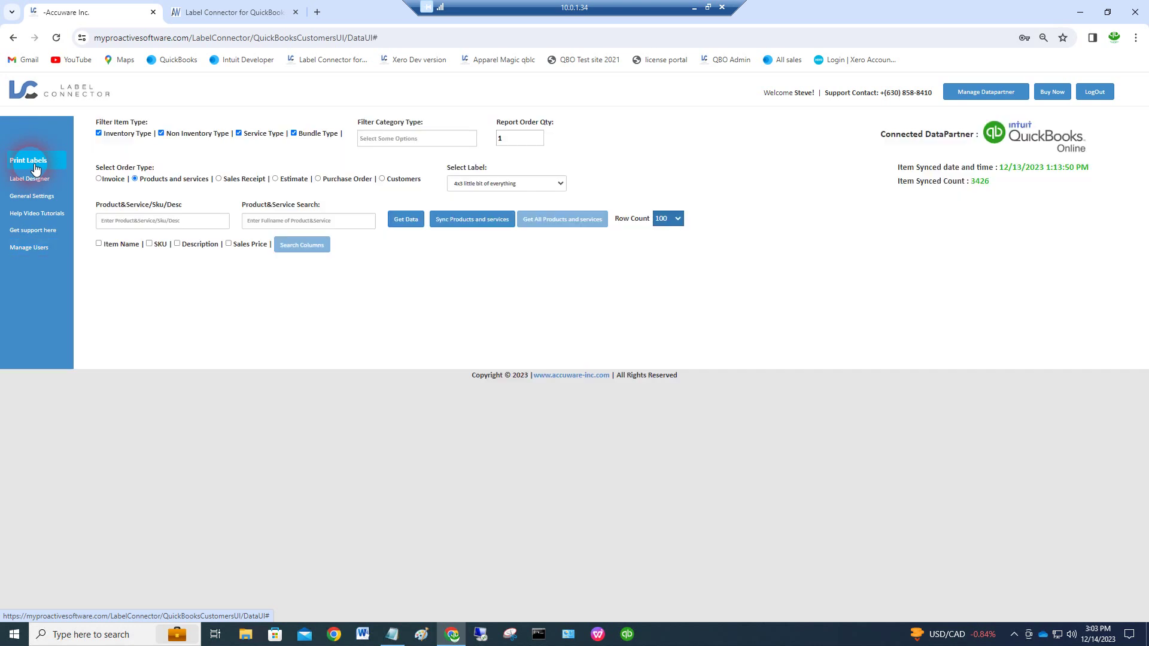
Sign out and sign back in with the autofilled admin credentials.
left_click(1096, 91)
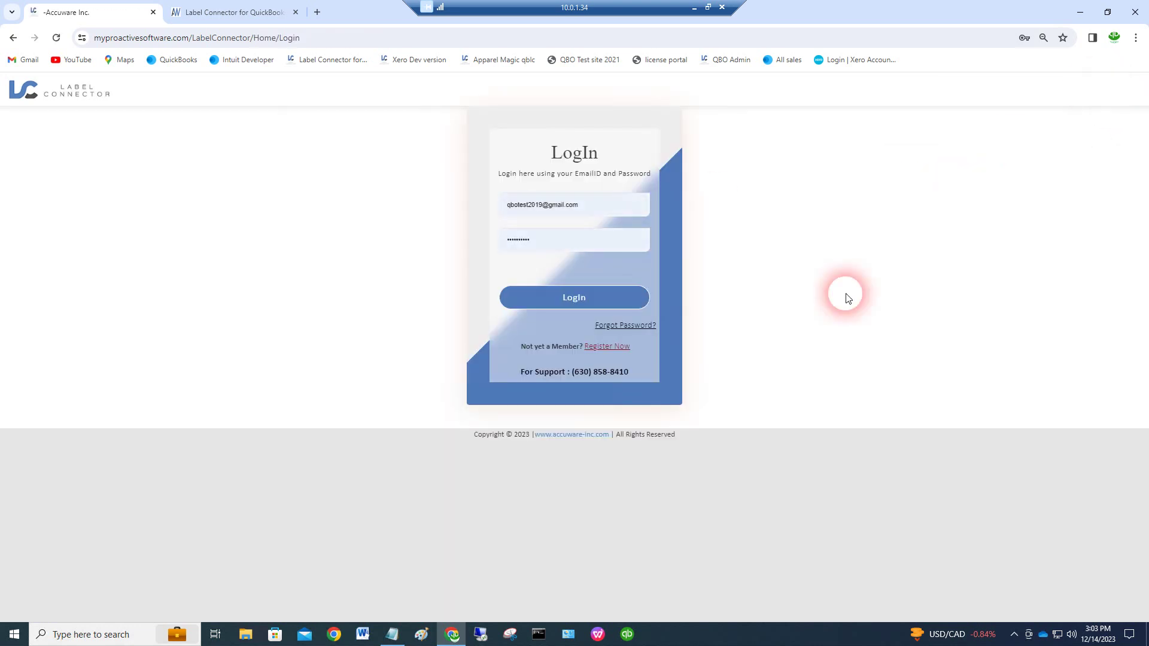
left_click_drag(305, 38, 60, 45)
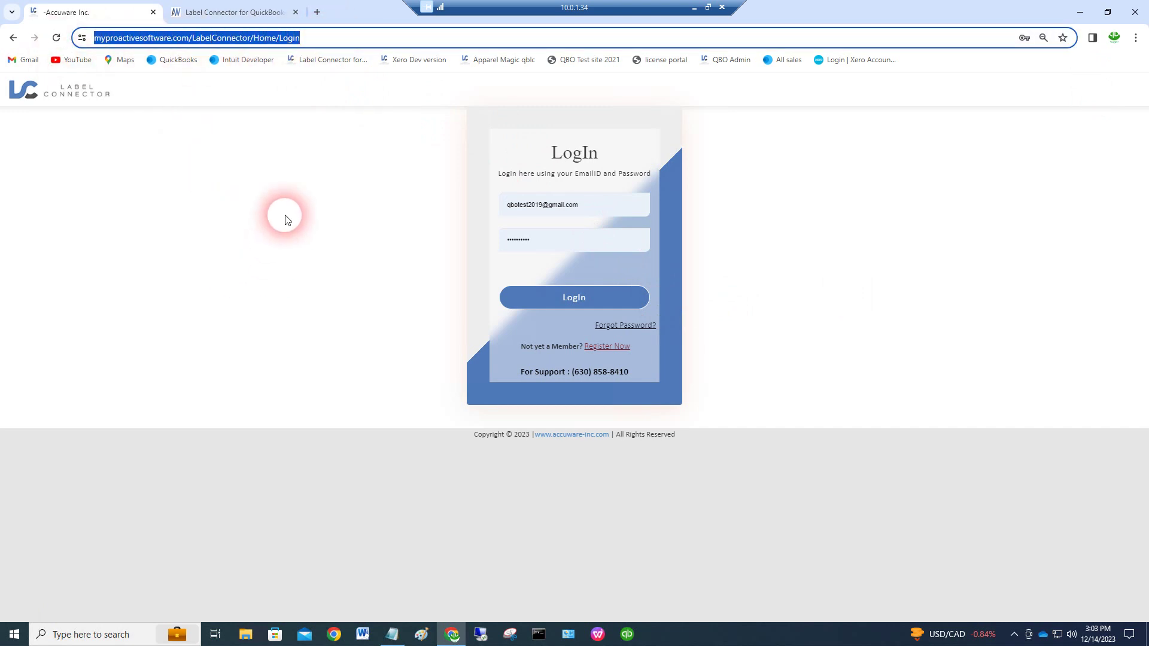
left_click(360, 38)
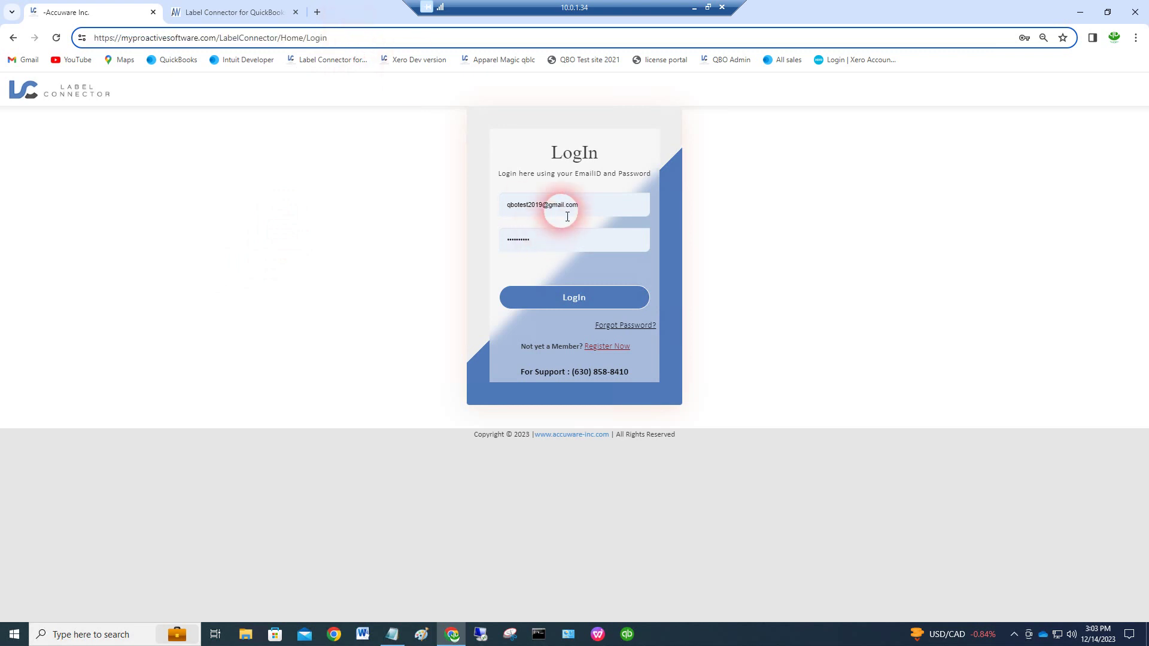
left_click(562, 305)
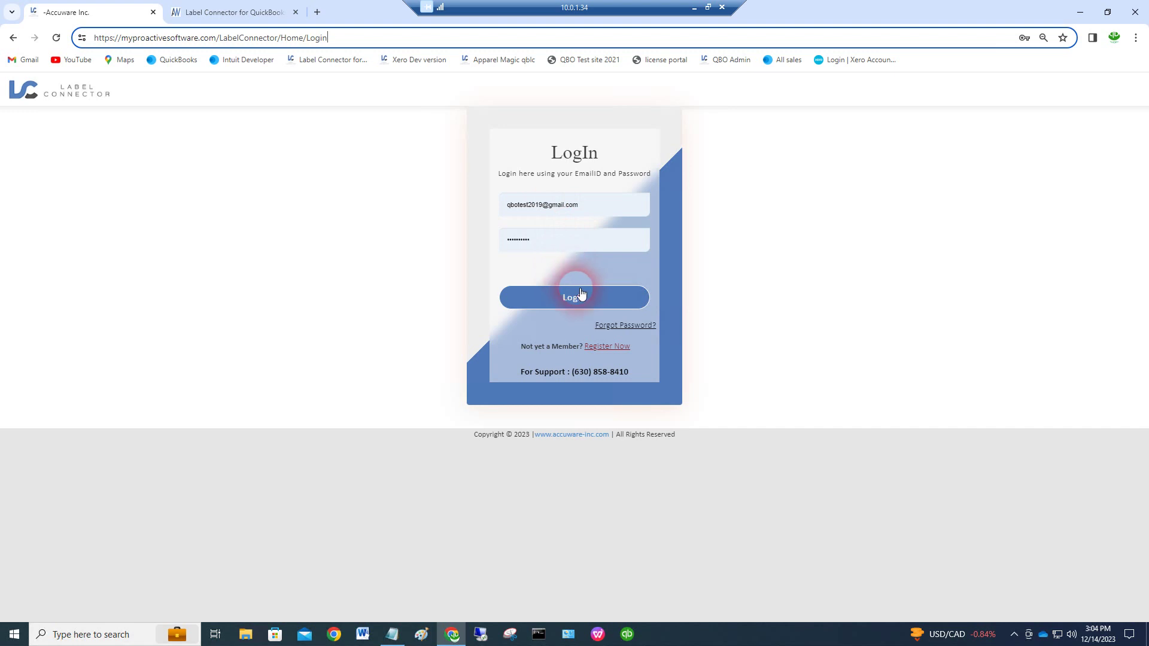
left_click(575, 299)
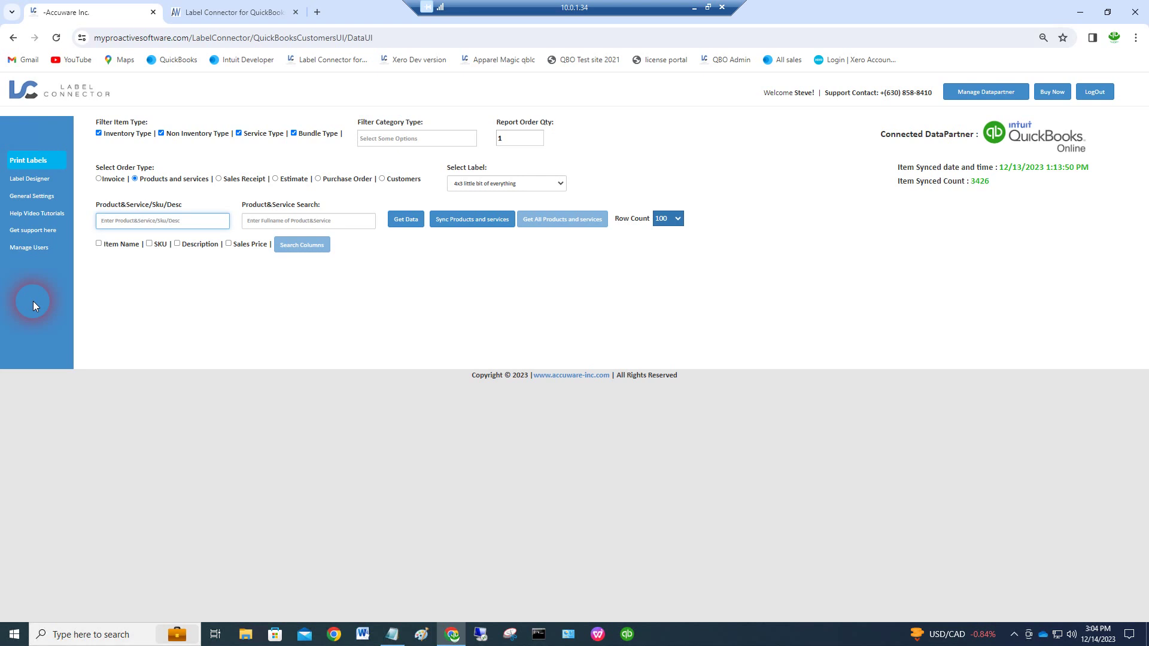
Highlight the guest user's email in the Users List, then sign out.
left_click(37, 250)
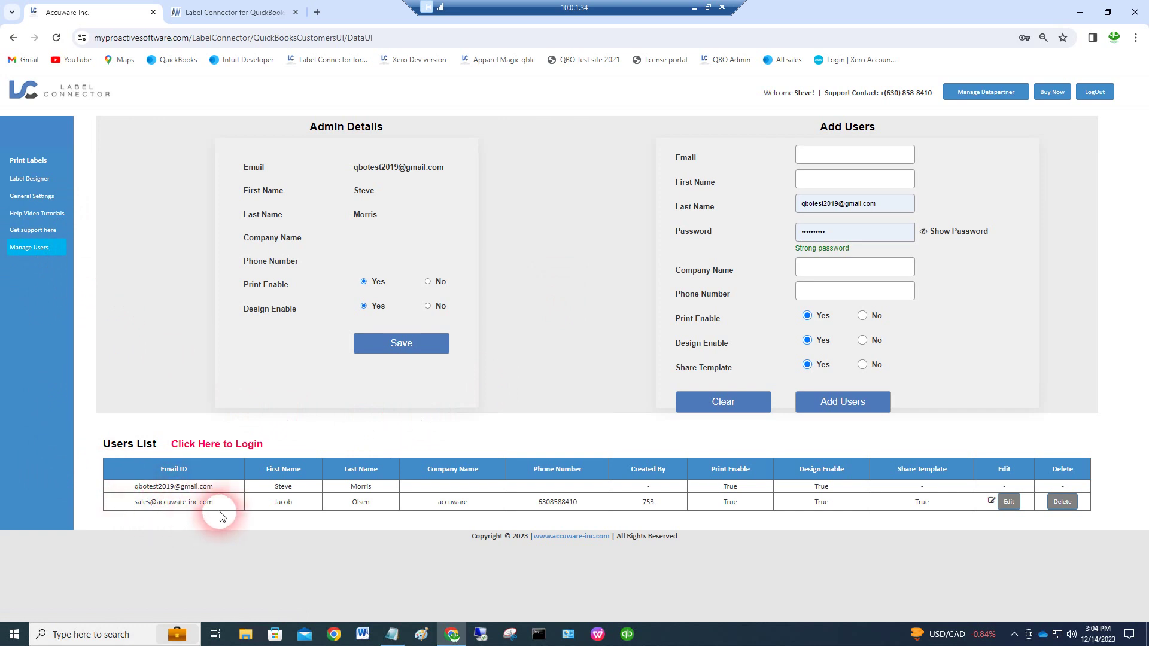
left_click_drag(215, 502, 131, 505)
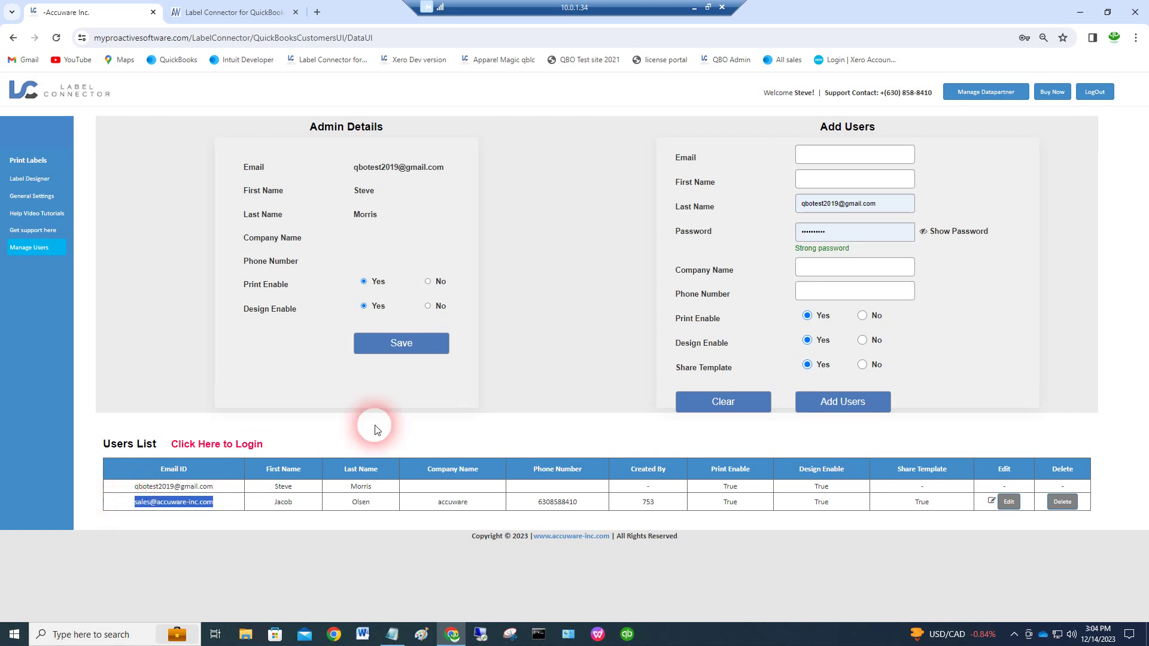
left_click(523, 316)
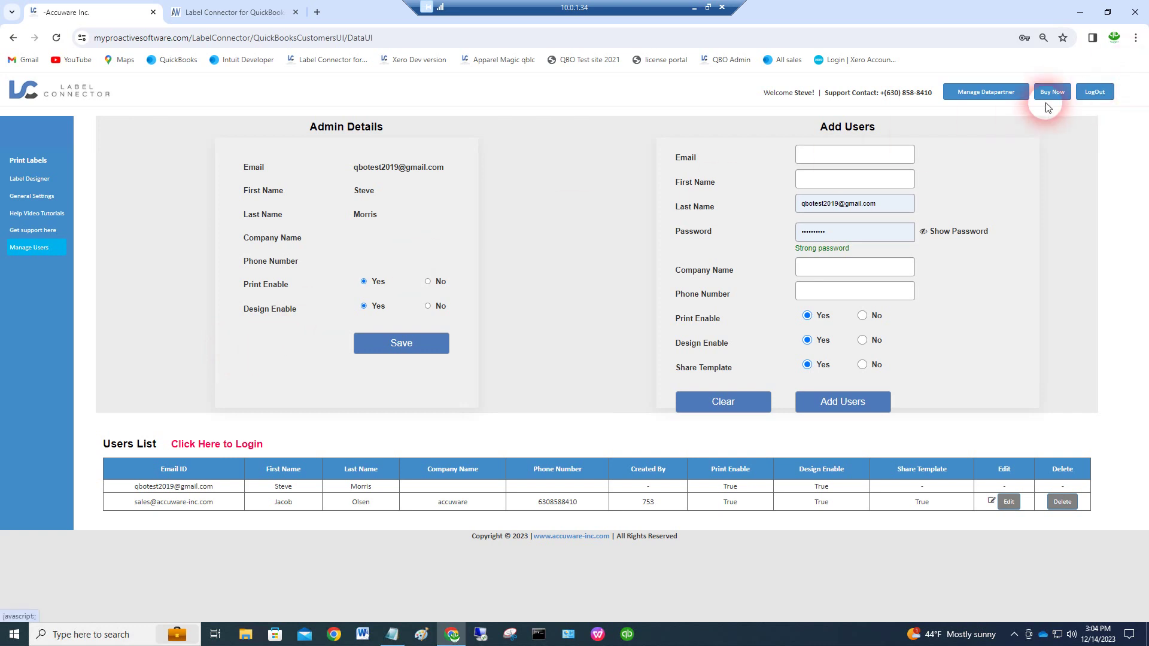
left_click(1082, 96)
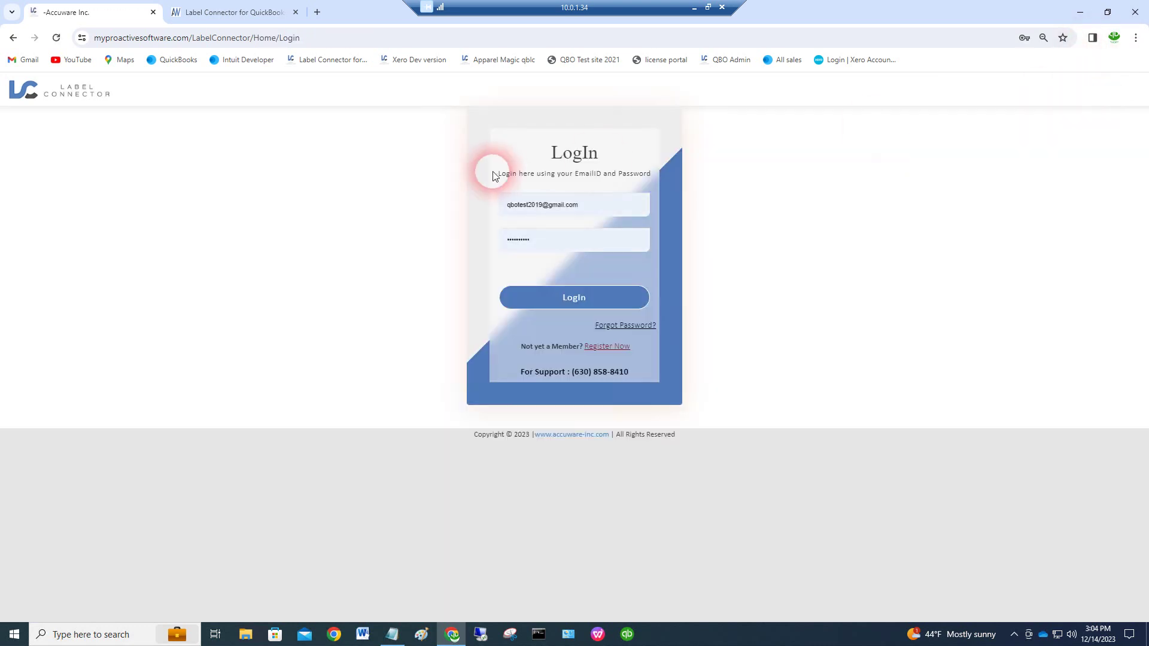
Sign in with the autofilled admin credentials to reach Print Labels.
left_click(323, 38)
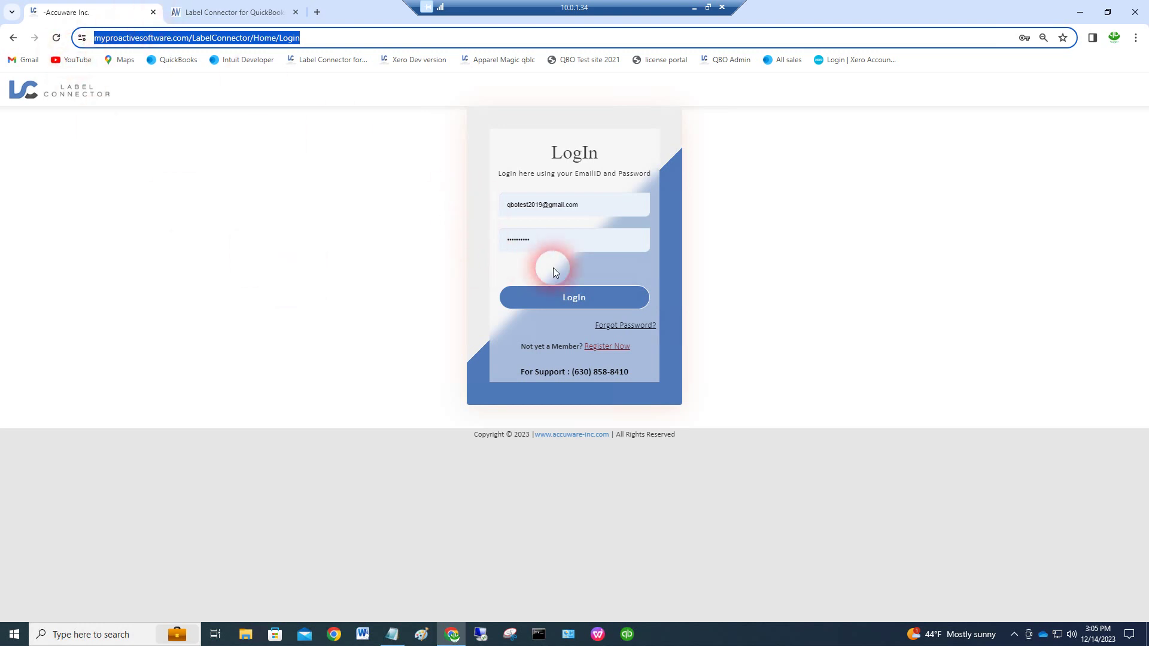
left_click(593, 298)
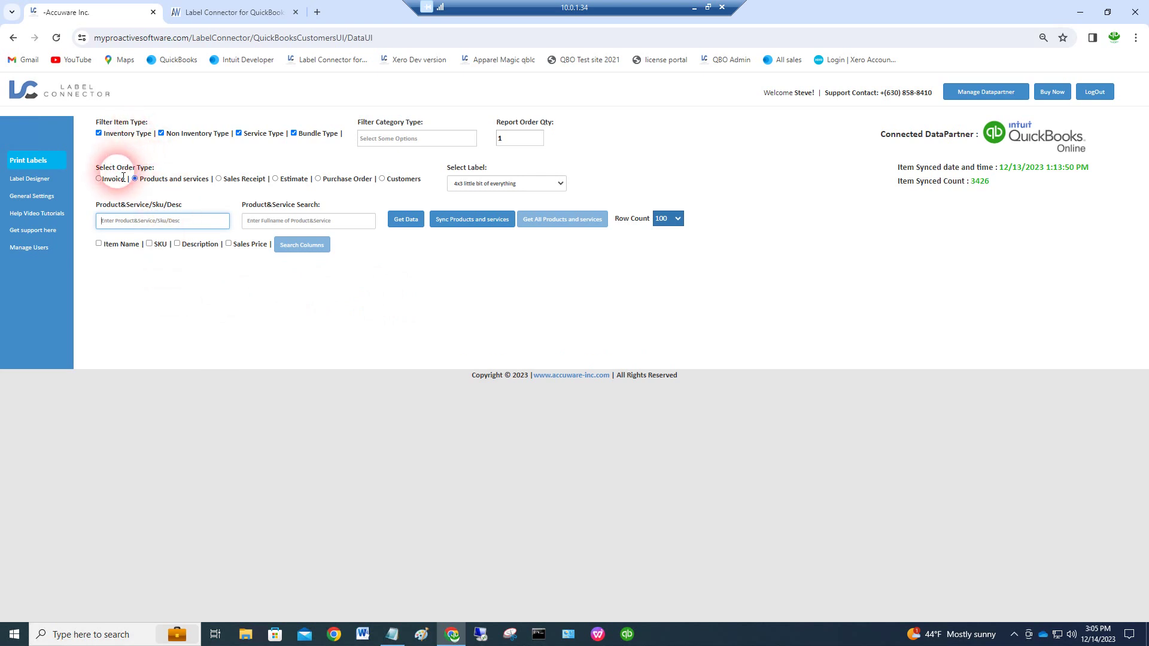
Sync the 3,426 products and services, load them all, then return to Manage Users.
left_click(99, 179)
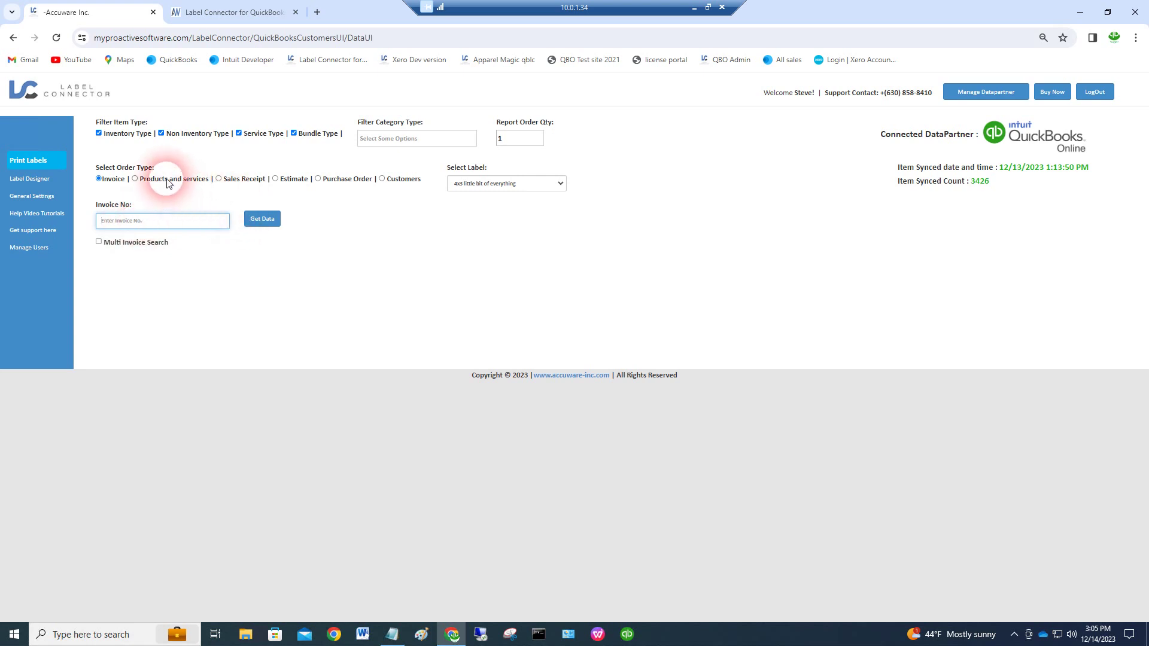
left_click(135, 178)
left_click(472, 219)
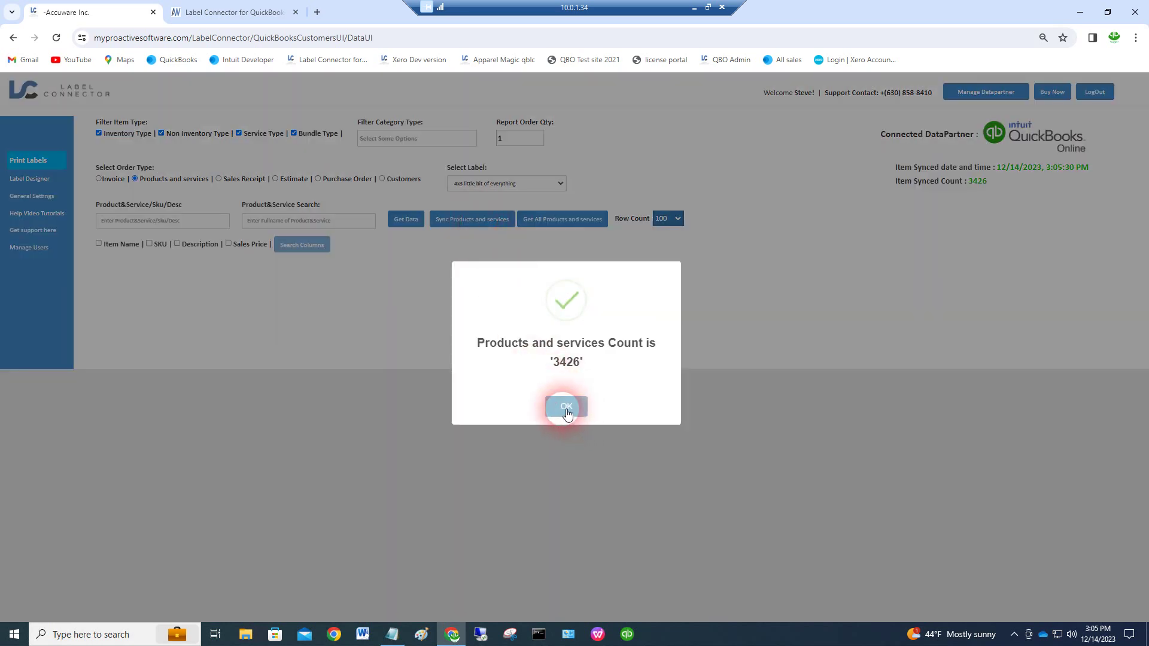
left_click(566, 406)
left_click(562, 219)
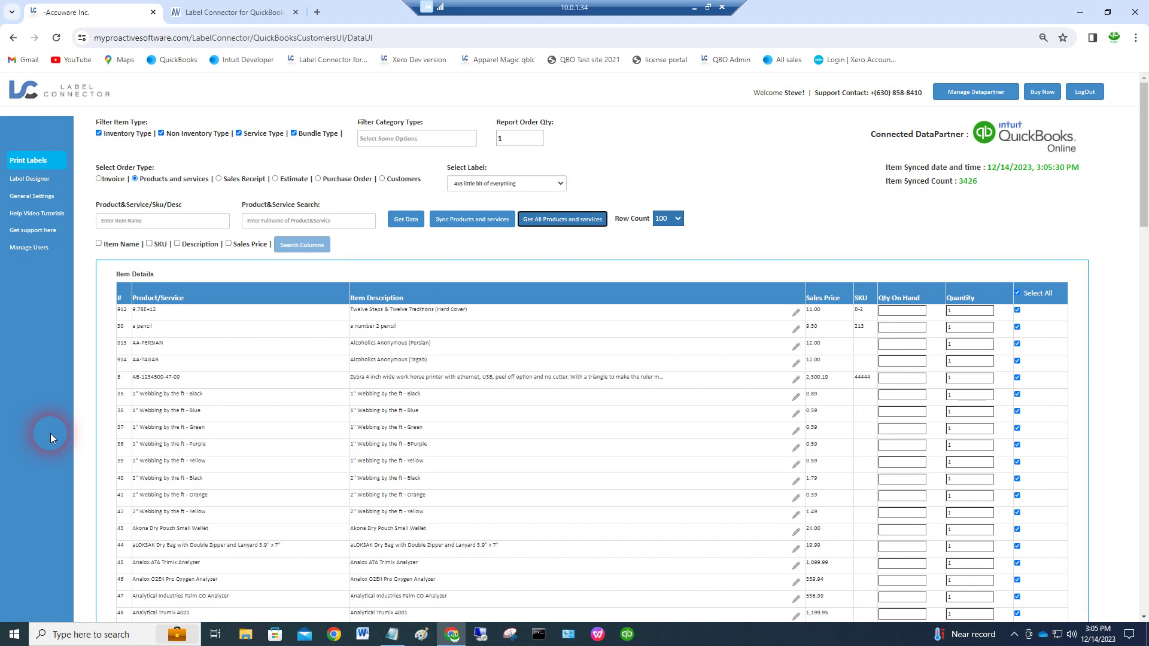
left_click(29, 247)
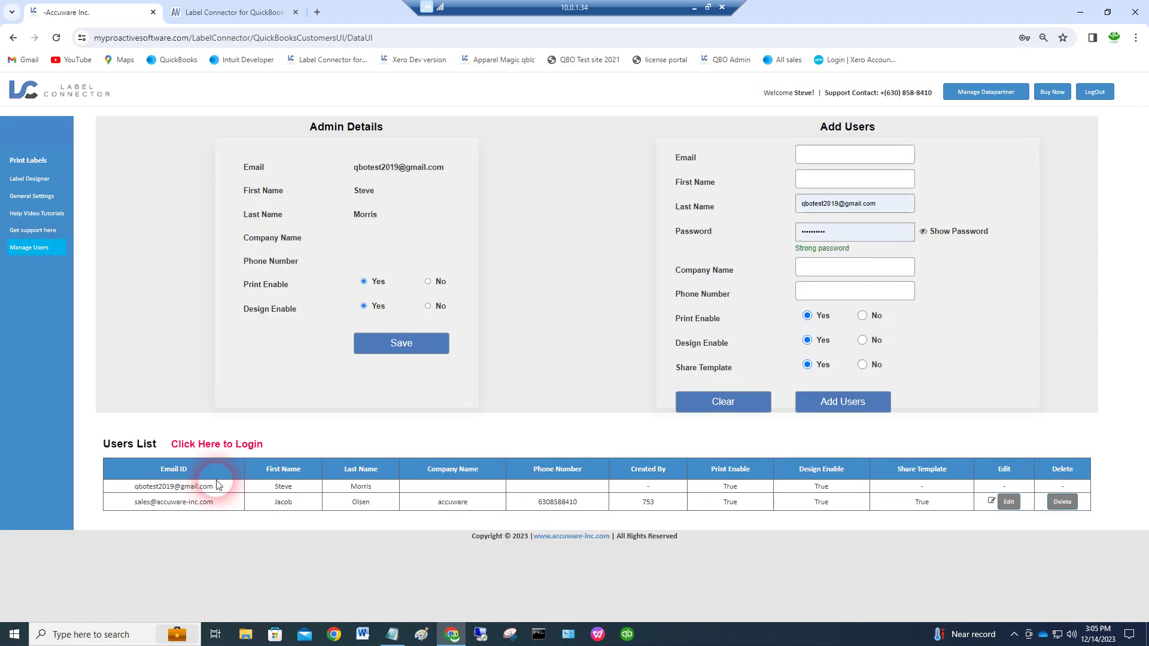